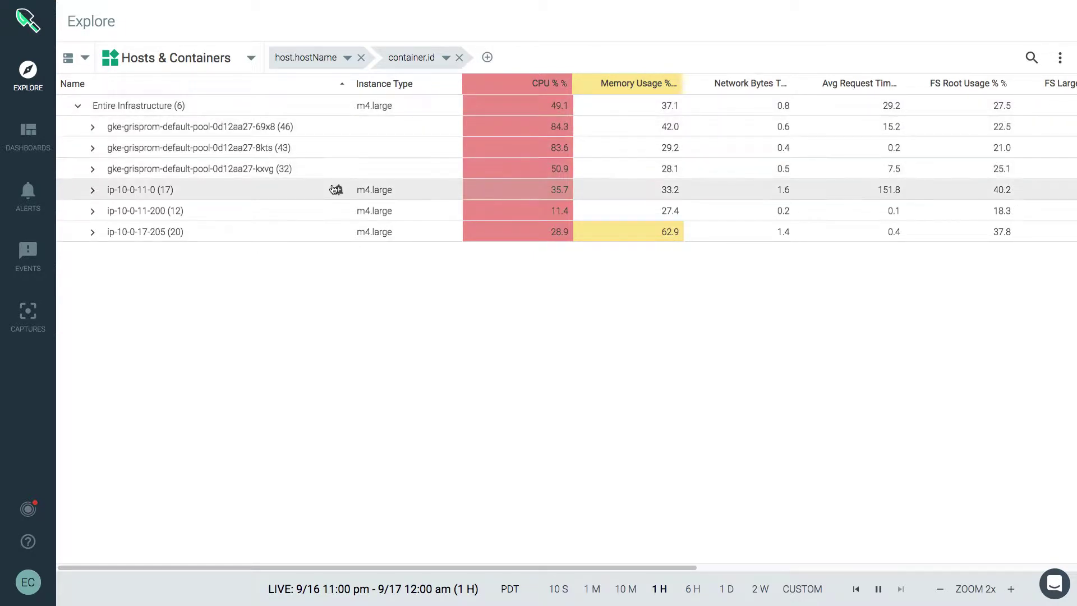
Review the alert types available for the entire infrastructure without creating an alert
{"action": "left_click", "coordinate": [339, 108]}
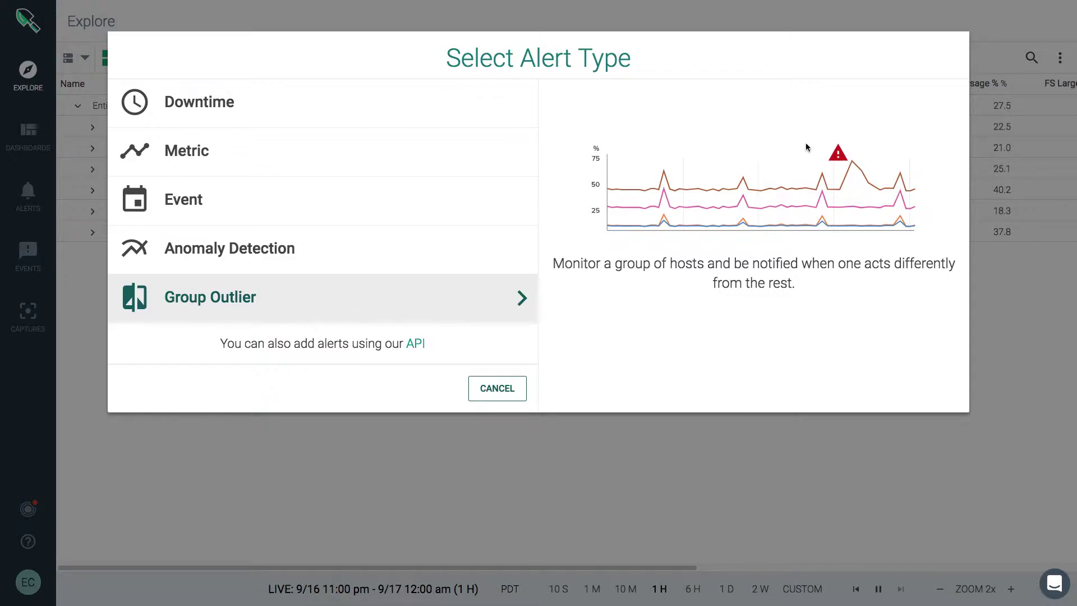
{"action": "left_click", "coordinate": [484, 387]}
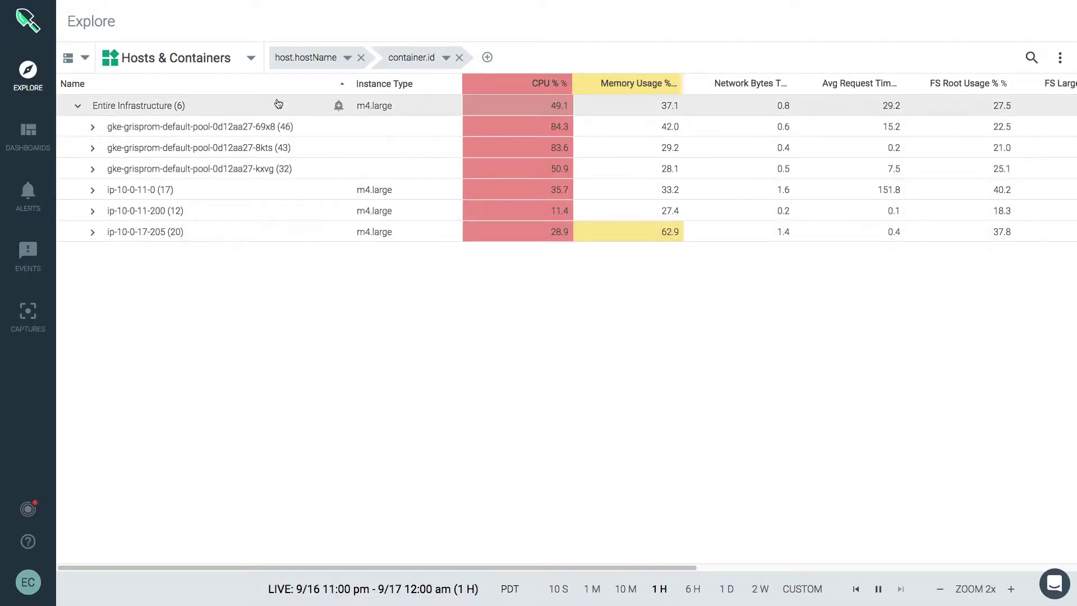
{"action": "left_click", "coordinate": [339, 107]}
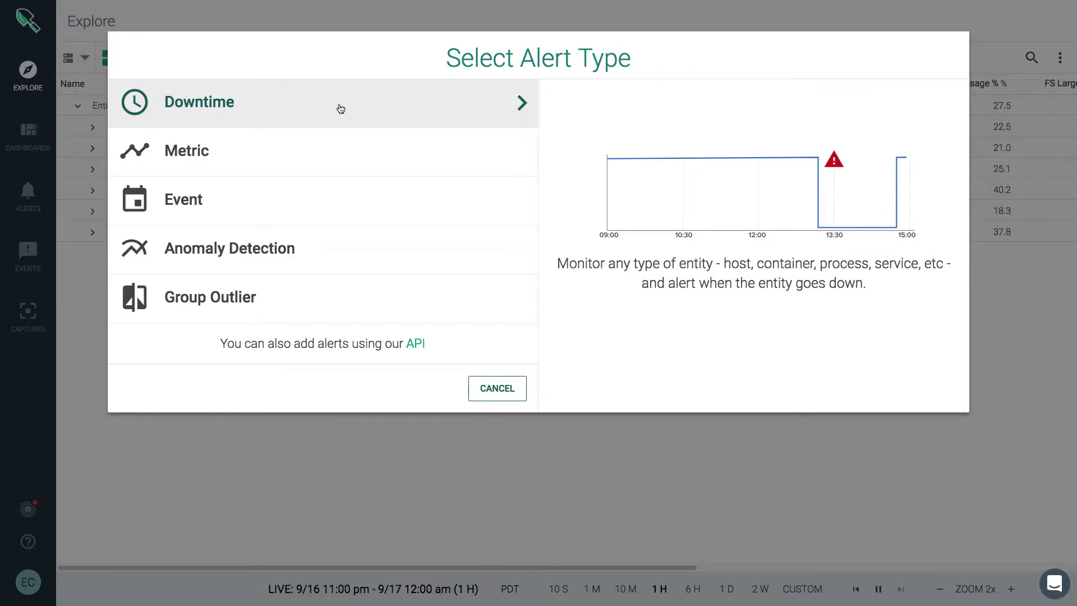
{"action": "left_click", "coordinate": [340, 109]}
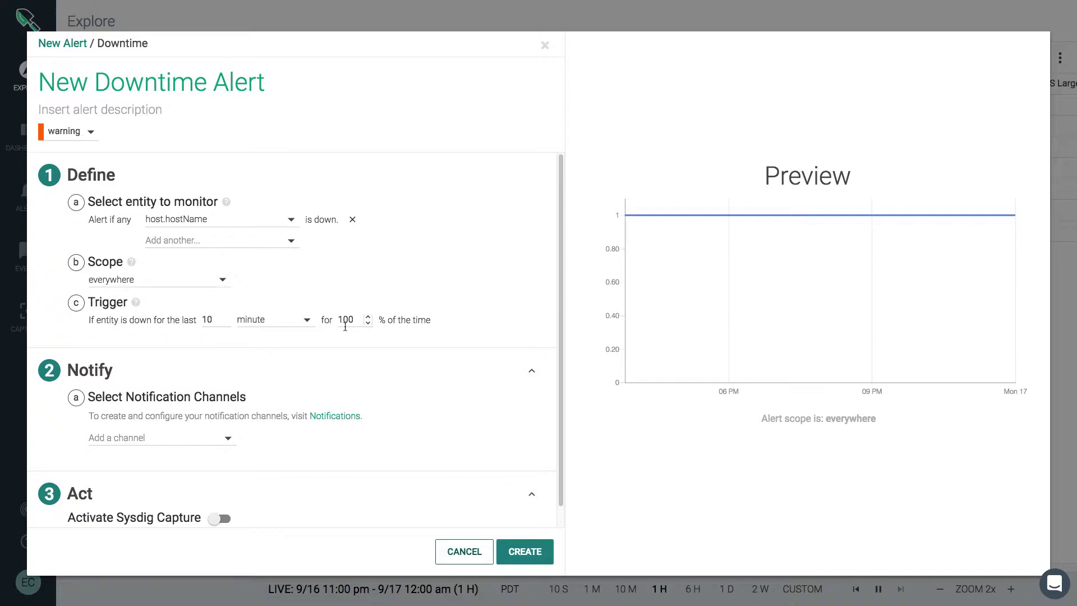
{"action": "left_click", "coordinate": [221, 280]}
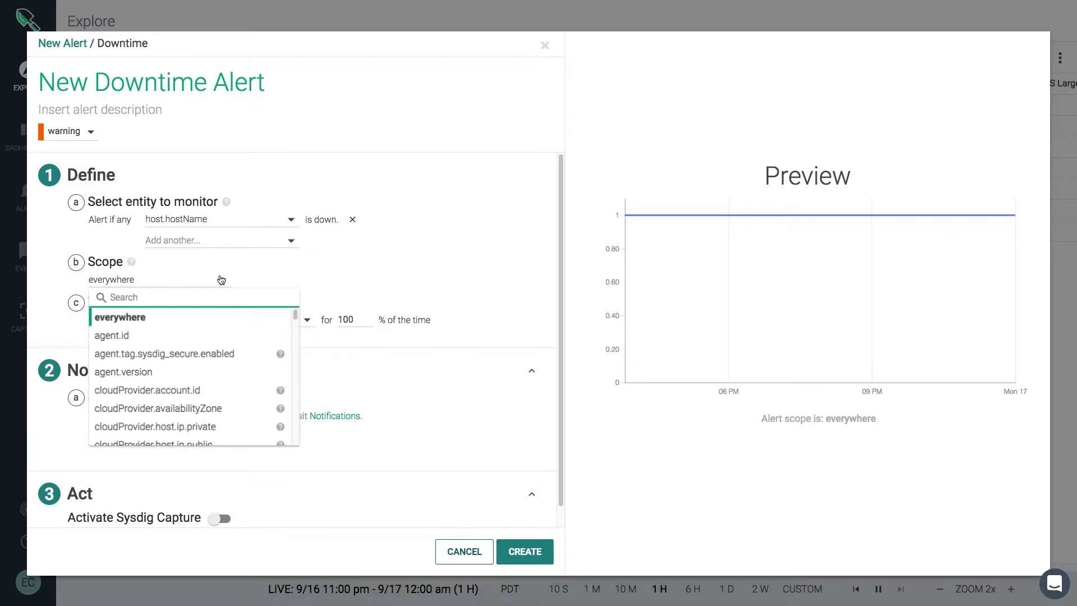
{"action": "type", "text": "hostname"}
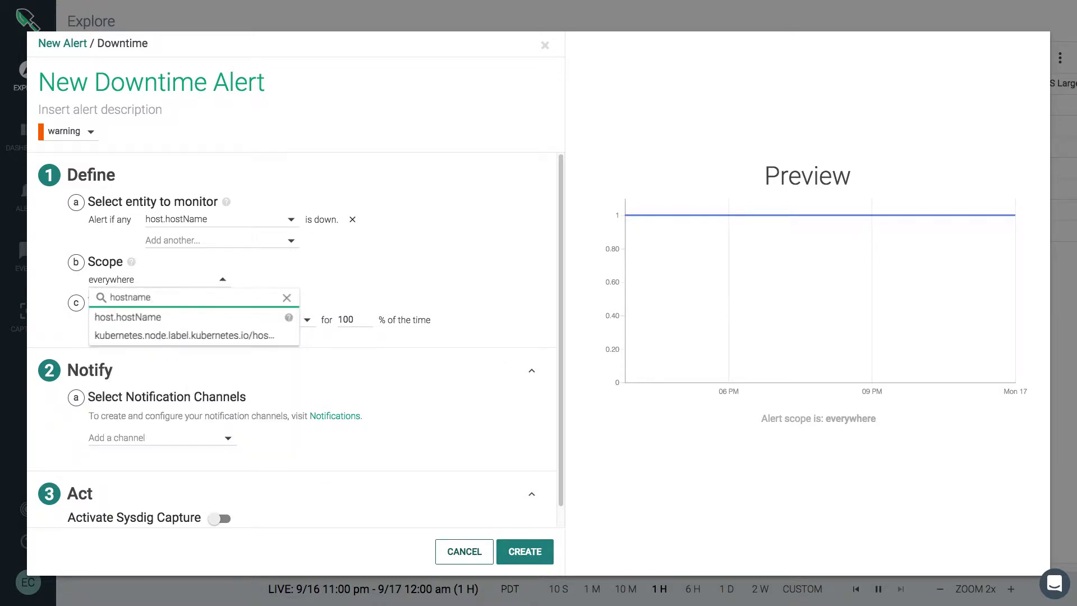
{"action": "left_click", "coordinate": [204, 315]}
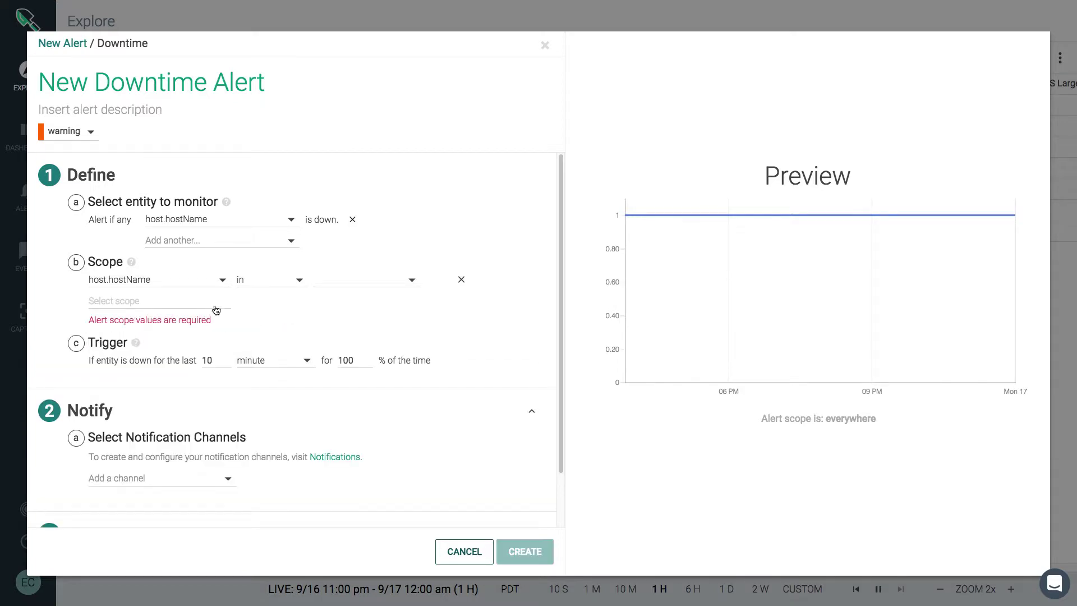
{"action": "left_click", "coordinate": [282, 285]}
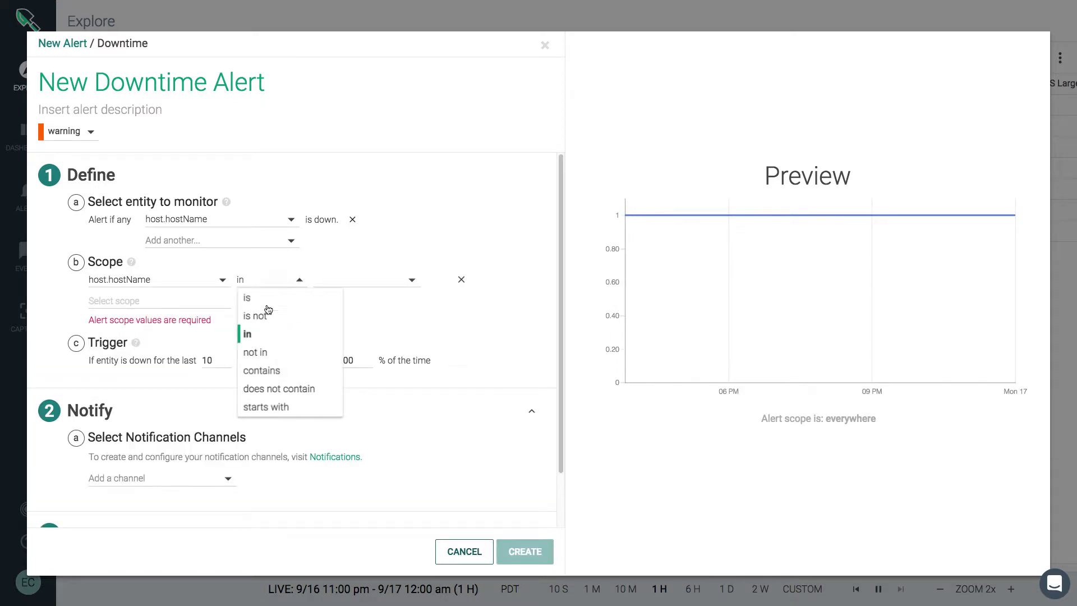
{"action": "left_click", "coordinate": [332, 295]}
{"action": "left_click", "coordinate": [368, 281]}
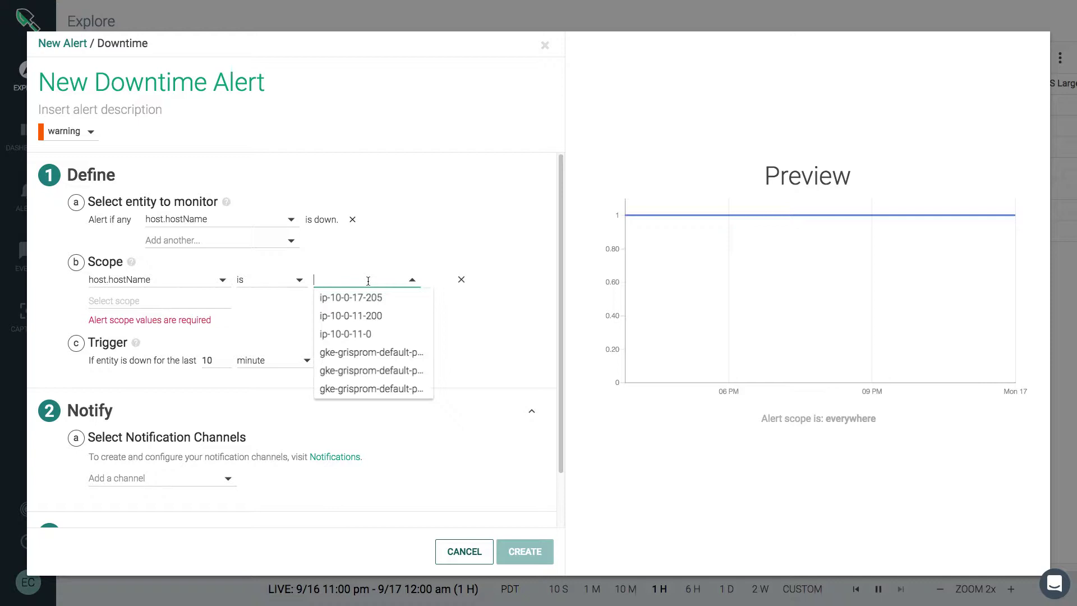
{"action": "left_click", "coordinate": [369, 317]}
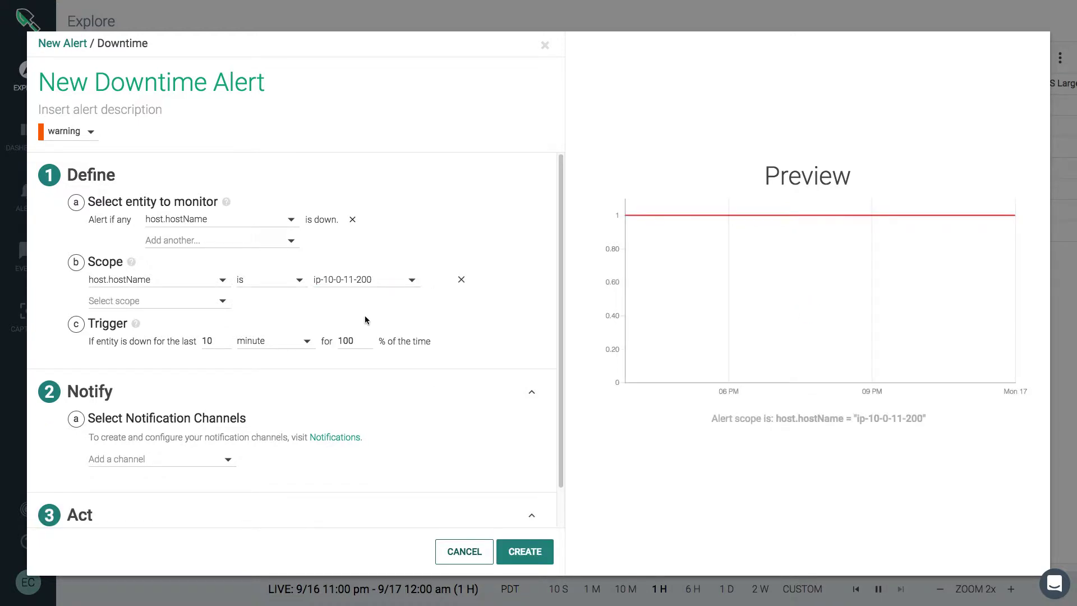
{"action": "left_click", "coordinate": [467, 548]}
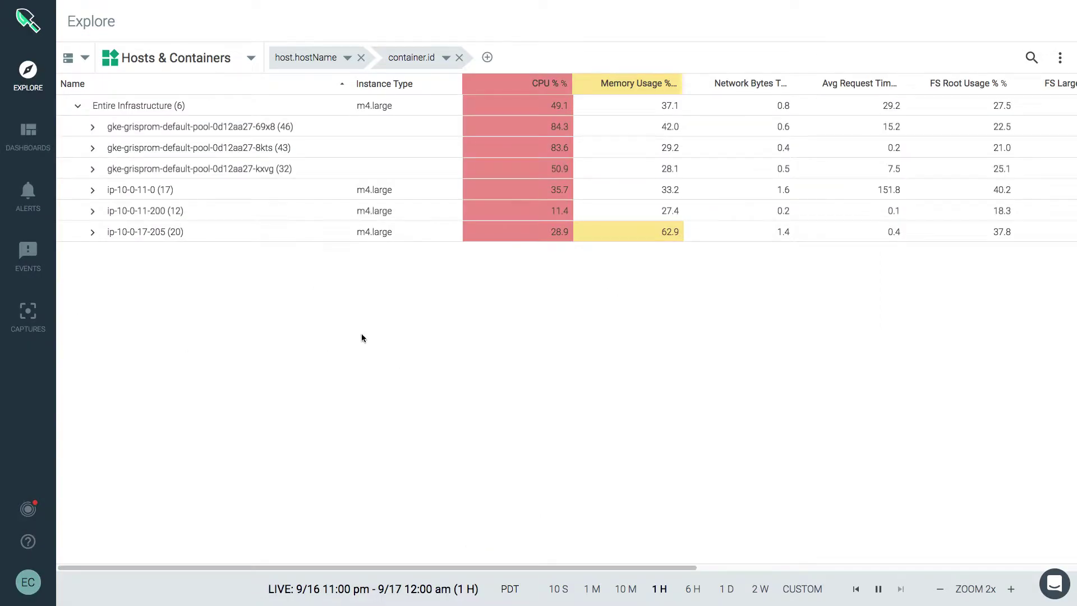
Start a new Downtime alert scoped directly to the host ip-10-0-11-200
{"action": "mouse_move", "coordinate": [259, 213]}
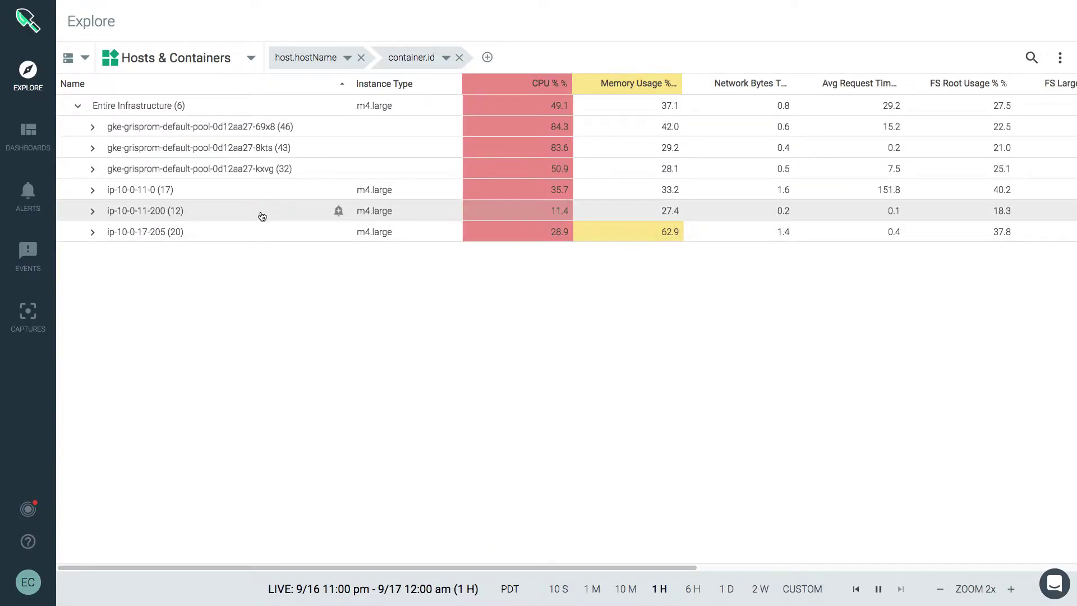
{"action": "left_click", "coordinate": [338, 212]}
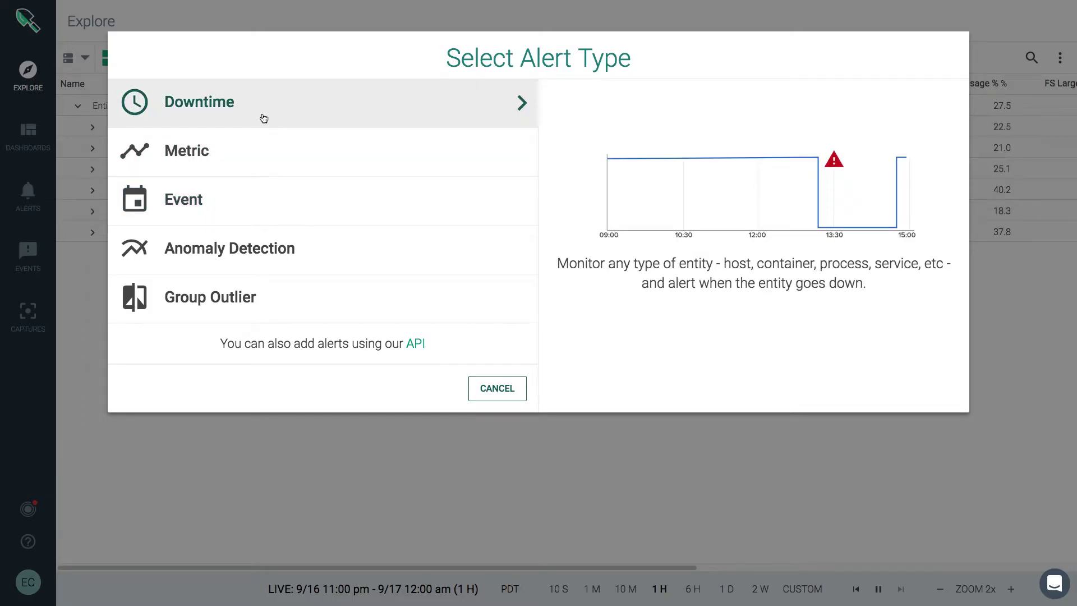
{"action": "left_click", "coordinate": [264, 119]}
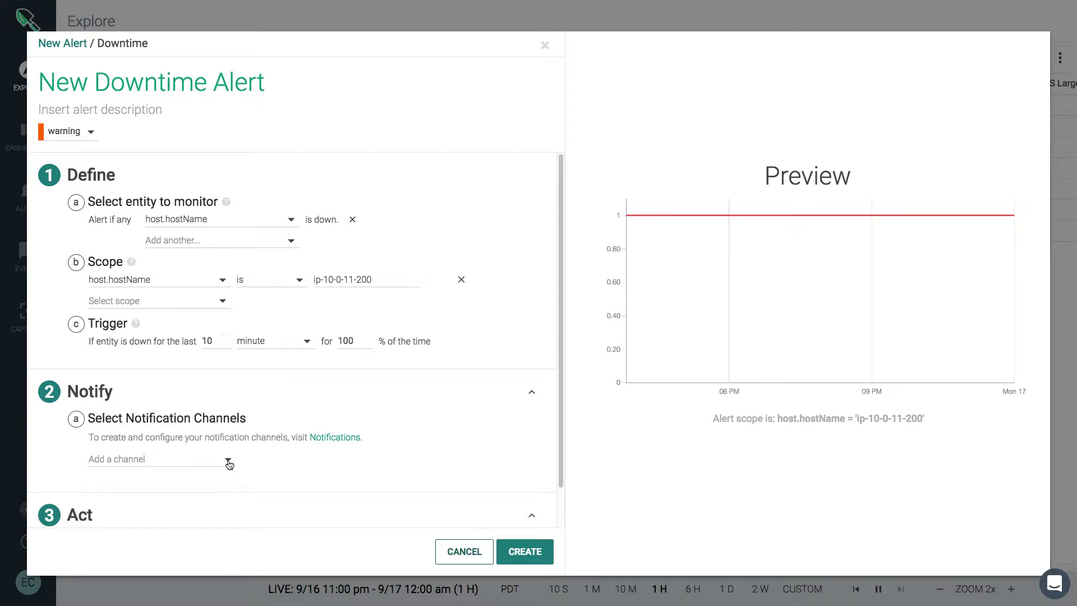
Add the account owner's e-mail channel as the alert's notification channel
{"action": "left_click", "coordinate": [229, 462]}
{"action": "scroll", "coordinate": [211, 417], "scroll_direction": "down", "scroll_amount": 3}
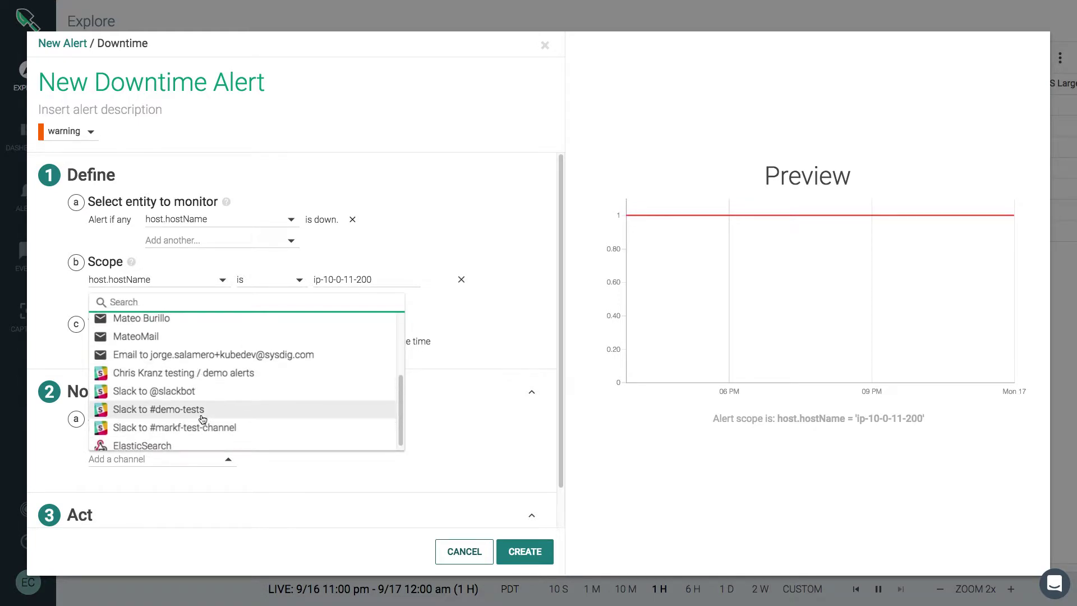
{"action": "scroll", "coordinate": [203, 420], "scroll_direction": "up", "scroll_amount": 3}
{"action": "scroll", "coordinate": [202, 420], "scroll_direction": "up", "scroll_amount": 1}
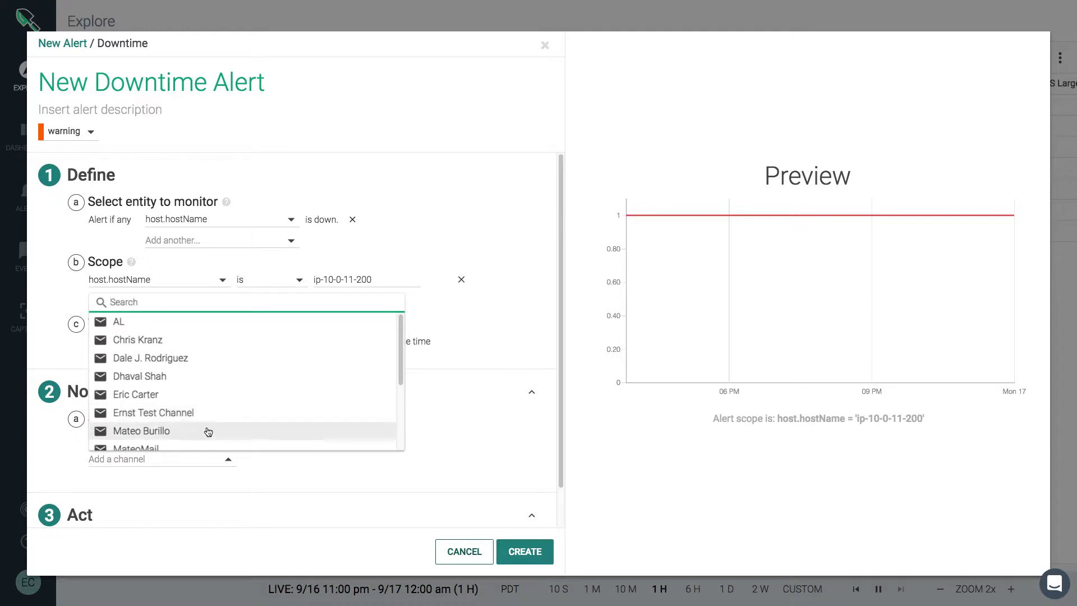
{"action": "left_click", "coordinate": [195, 402]}
Activate Sysdig Capture to examine its storage, file name, time frame and filter settings, and deactivate it again
{"action": "scroll", "coordinate": [325, 493], "scroll_direction": "down", "scroll_amount": 3}
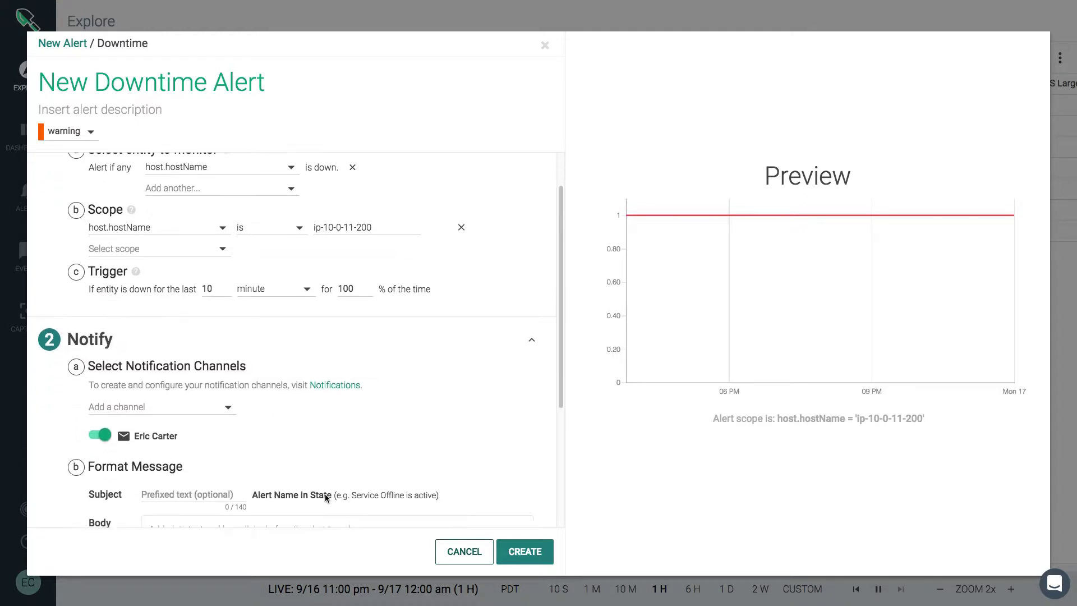
{"action": "scroll", "coordinate": [325, 493], "scroll_direction": "down", "scroll_amount": 3}
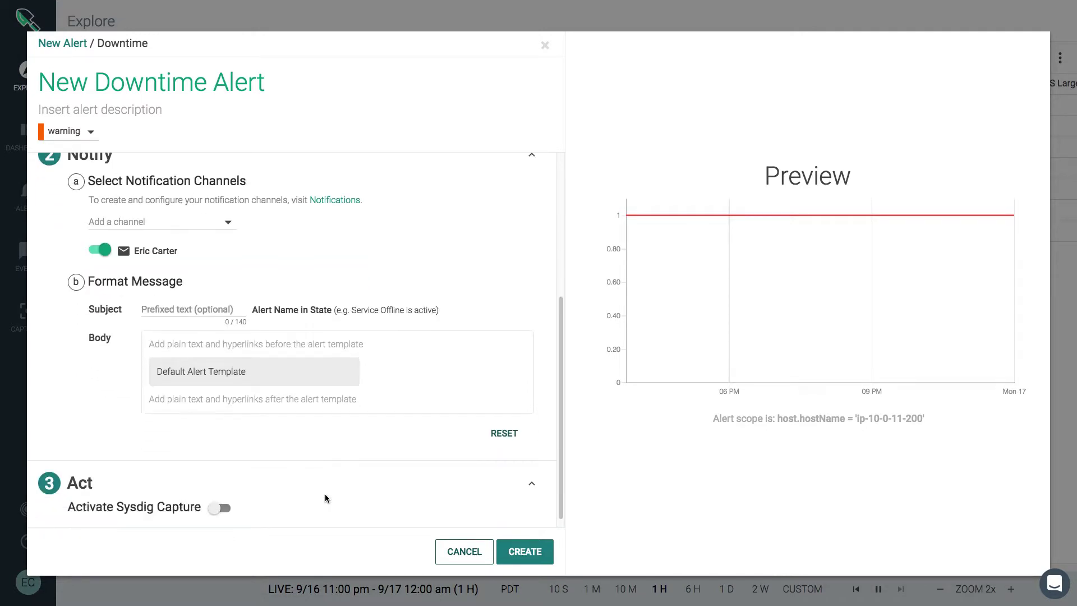
{"action": "left_click", "coordinate": [226, 500]}
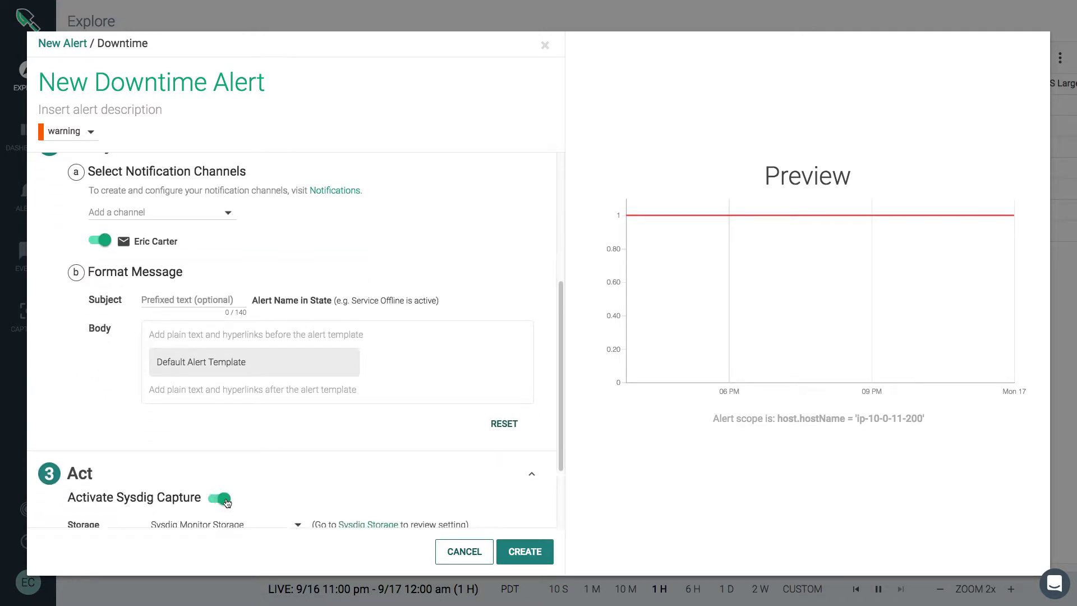
{"action": "scroll", "coordinate": [281, 494], "scroll_direction": "down", "scroll_amount": 2}
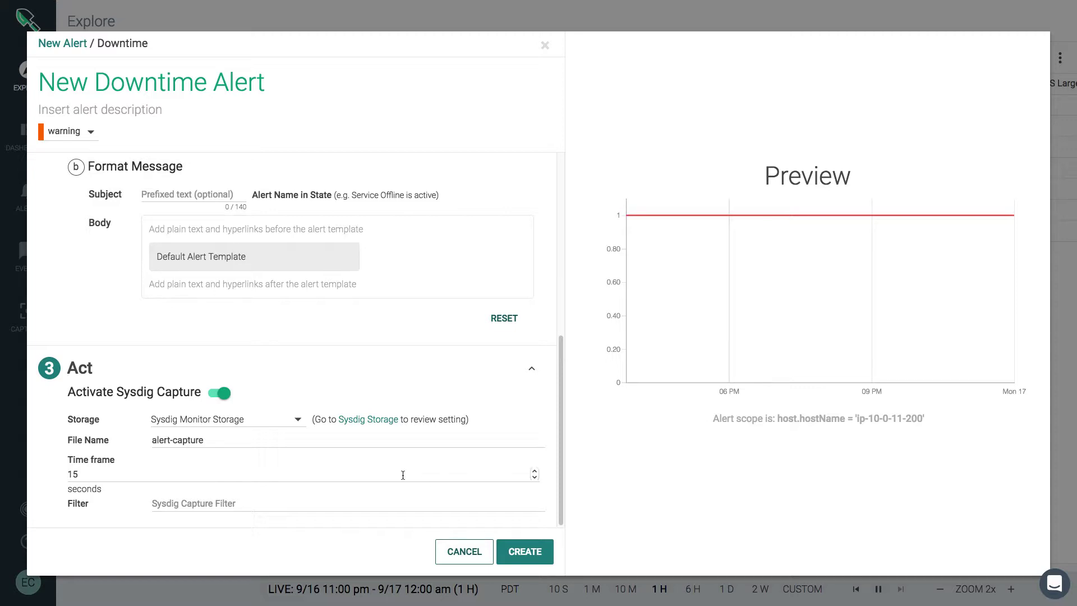
{"action": "left_click", "coordinate": [212, 394]}
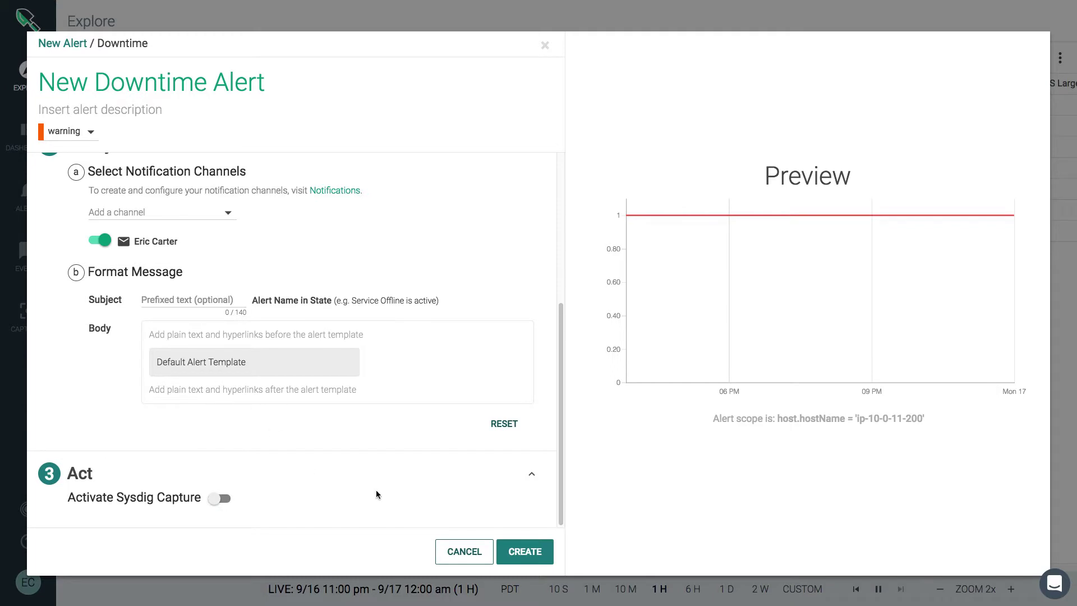
Name the downtime alert "200 host down alert" and create it
{"action": "left_click", "coordinate": [160, 81]}
{"action": "type", "text": "2"}
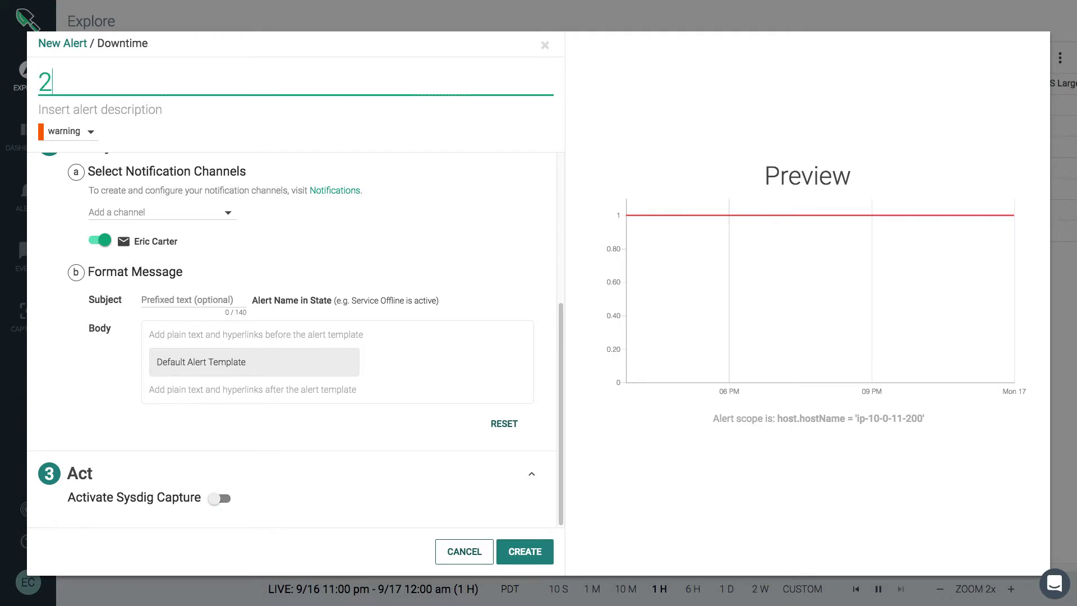
{"action": "type", "text": "00 host down alert"}
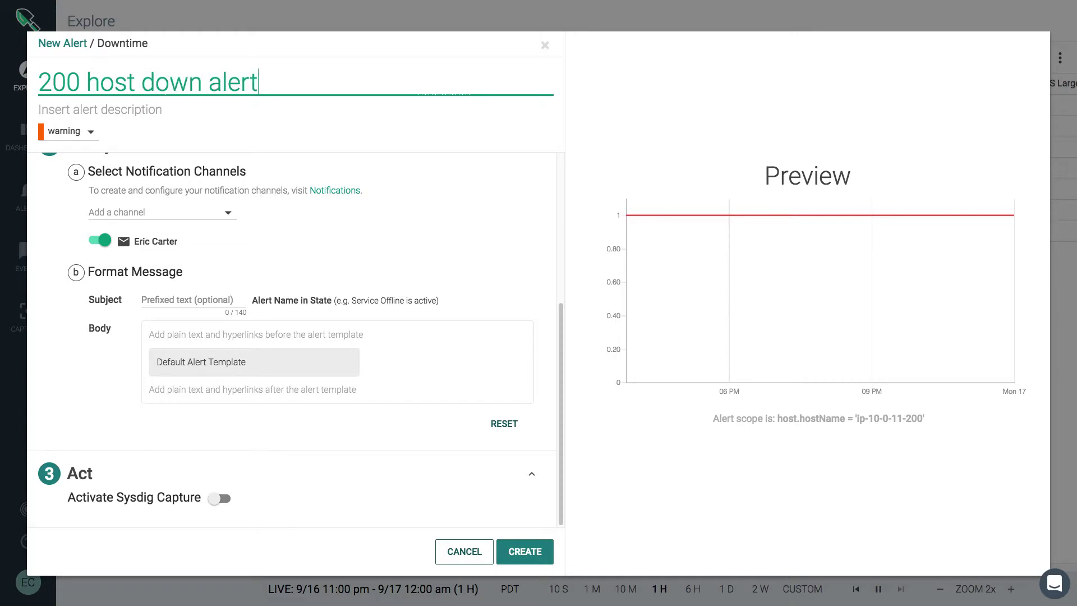
{"action": "left_click", "coordinate": [523, 552]}
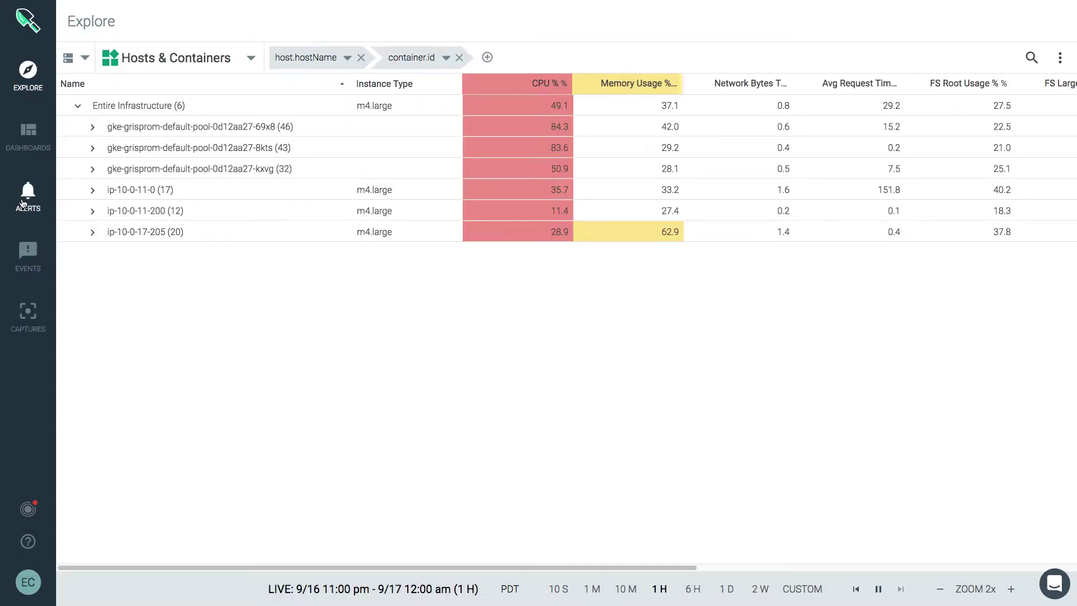
Check the definition of "200 host down alert" in the alerts list, and select its entry to view the available actions
{"action": "left_click", "coordinate": [28, 194]}
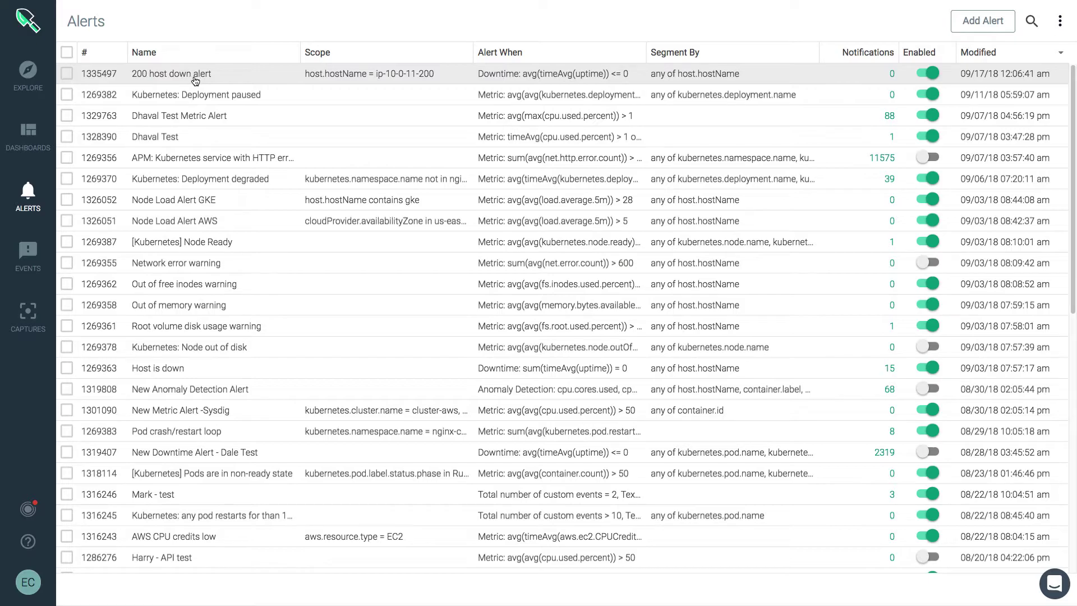
{"action": "left_click", "coordinate": [215, 76]}
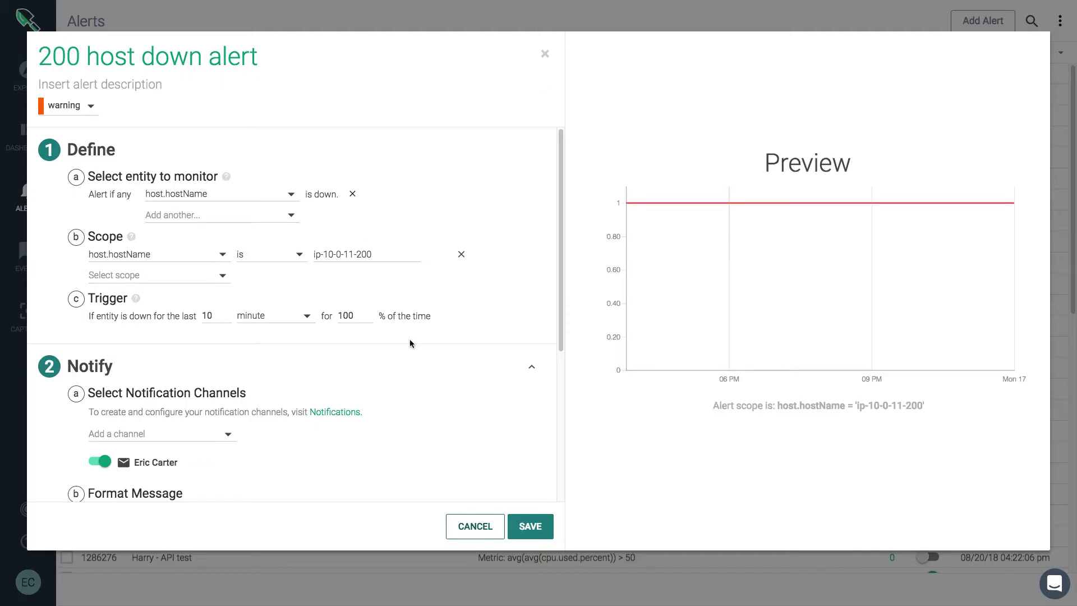
{"action": "left_click", "coordinate": [474, 526]}
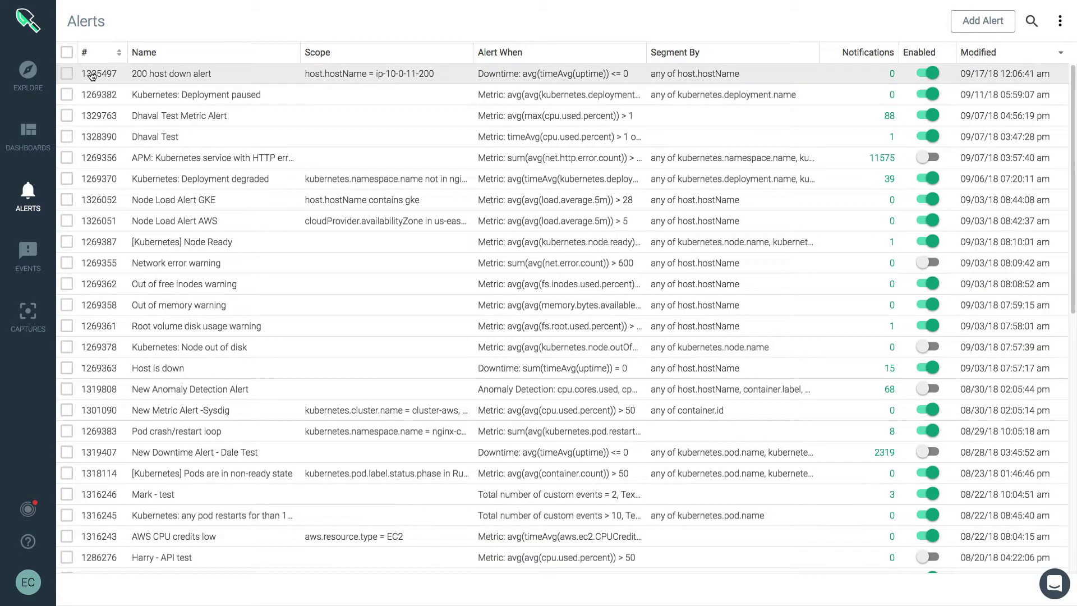
{"action": "left_click", "coordinate": [67, 74]}
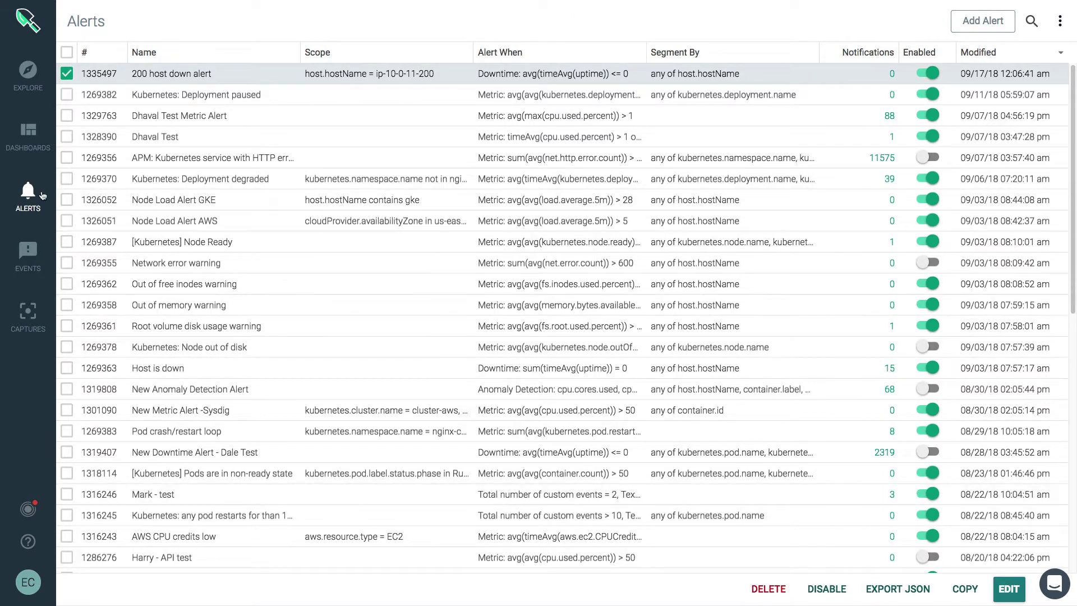
Return to Explore and group the infrastructure by Kubernetes (Deployments)
{"action": "left_click", "coordinate": [31, 70]}
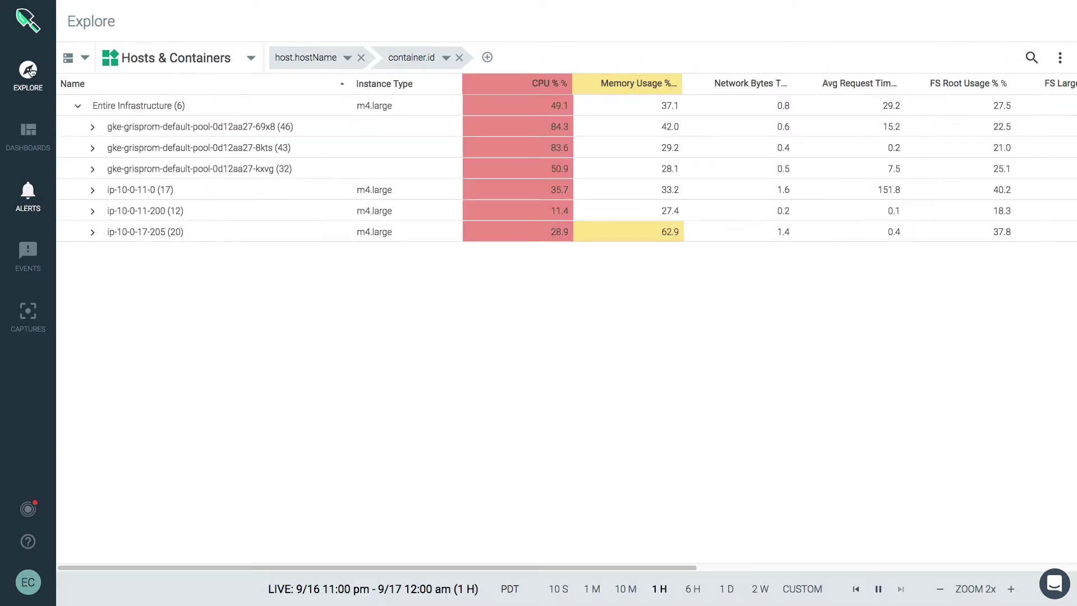
{"action": "left_click", "coordinate": [198, 57]}
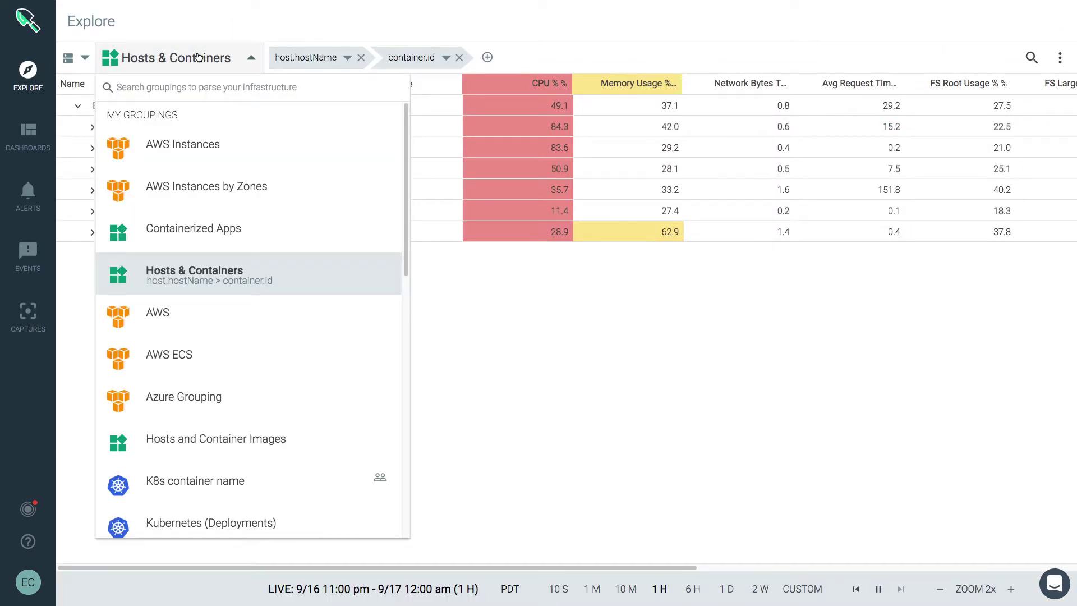
{"action": "scroll", "coordinate": [221, 404], "scroll_direction": "down", "scroll_amount": 5}
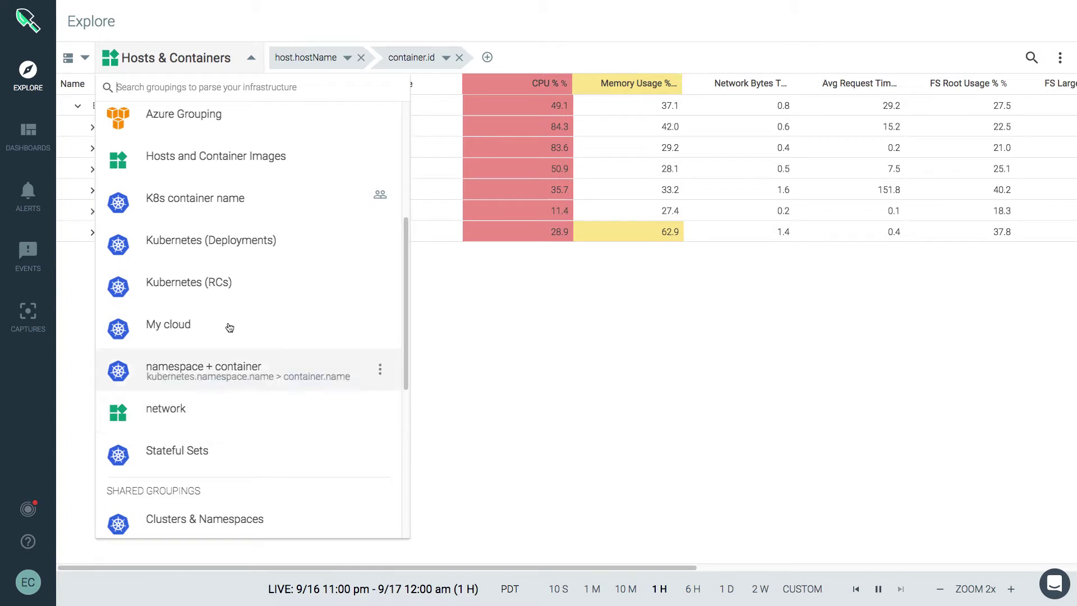
{"action": "left_click", "coordinate": [210, 247]}
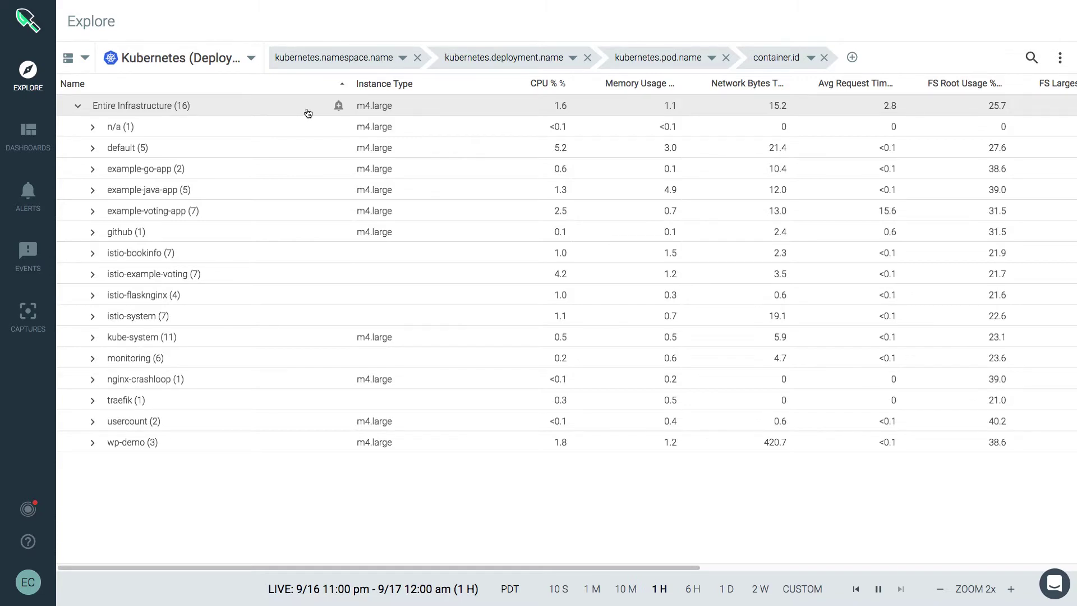
Start a downtime alert for the entire infrastructure and set the monitored entity to kubernetes.deployment.name
{"action": "left_click", "coordinate": [337, 107]}
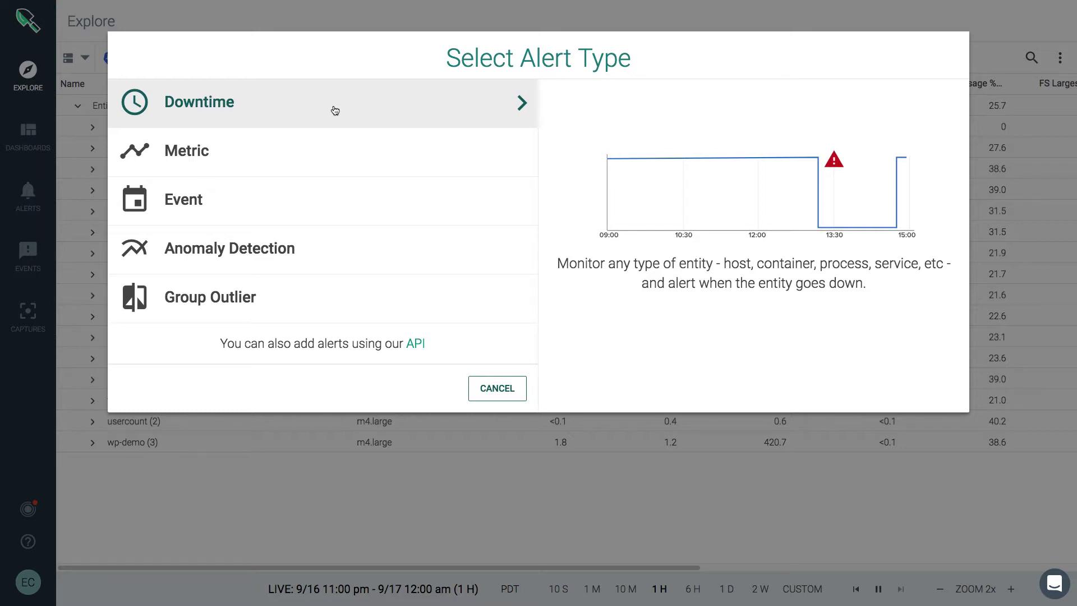
{"action": "left_click", "coordinate": [332, 109]}
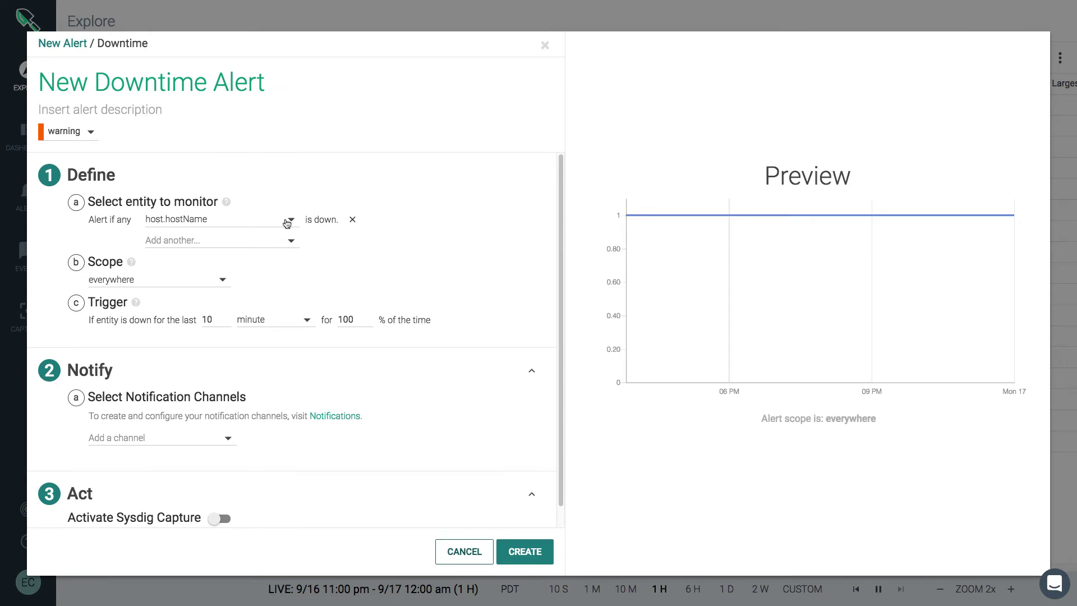
{"action": "left_click", "coordinate": [288, 222]}
{"action": "type", "text": "dep"}
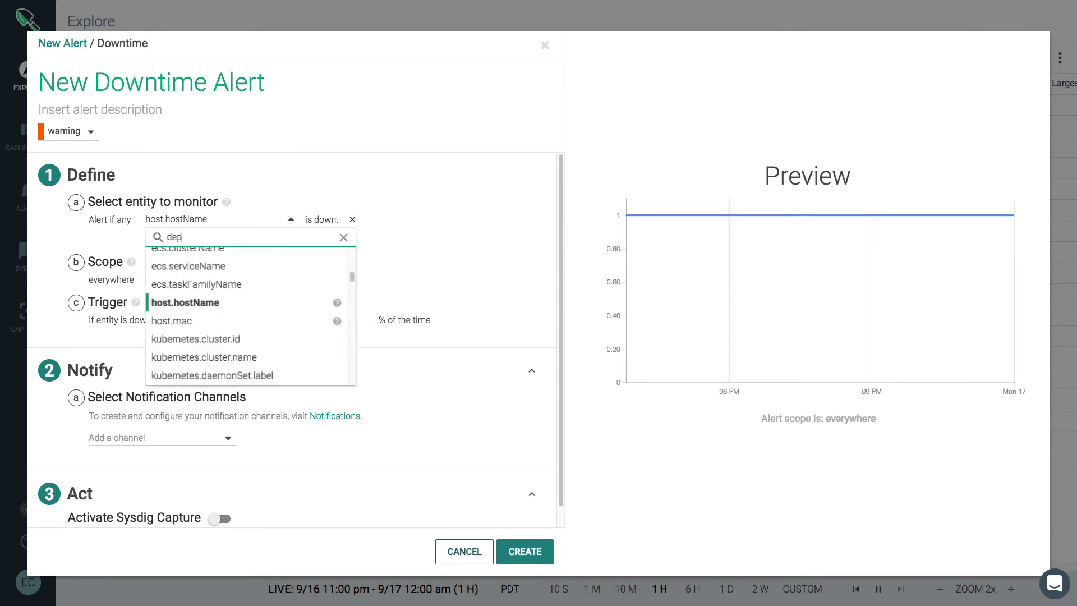
{"action": "type", "text": "loyment.name"}
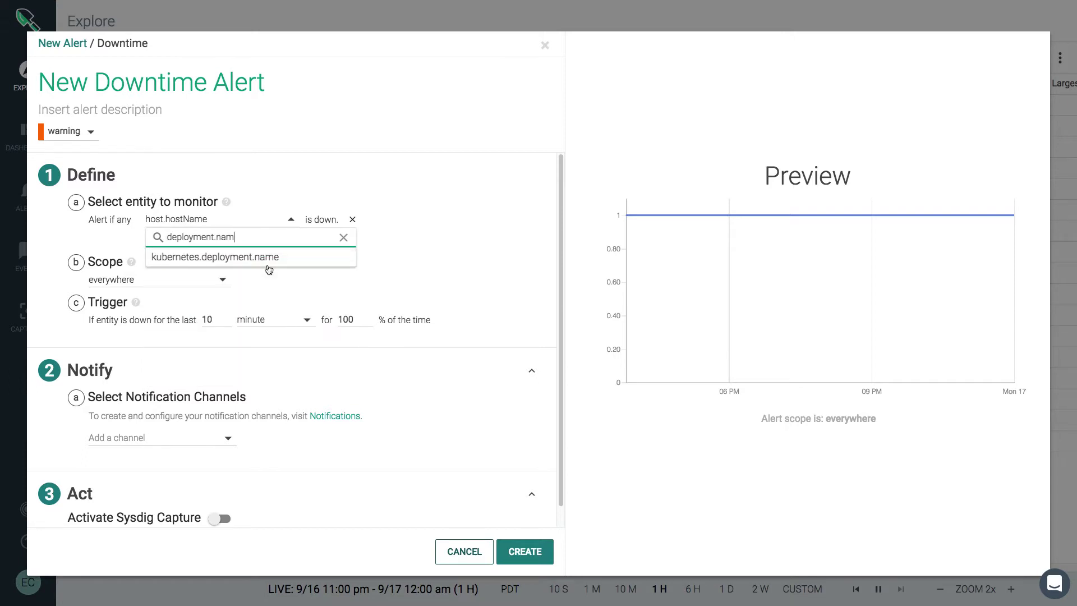
{"action": "left_click", "coordinate": [260, 257]}
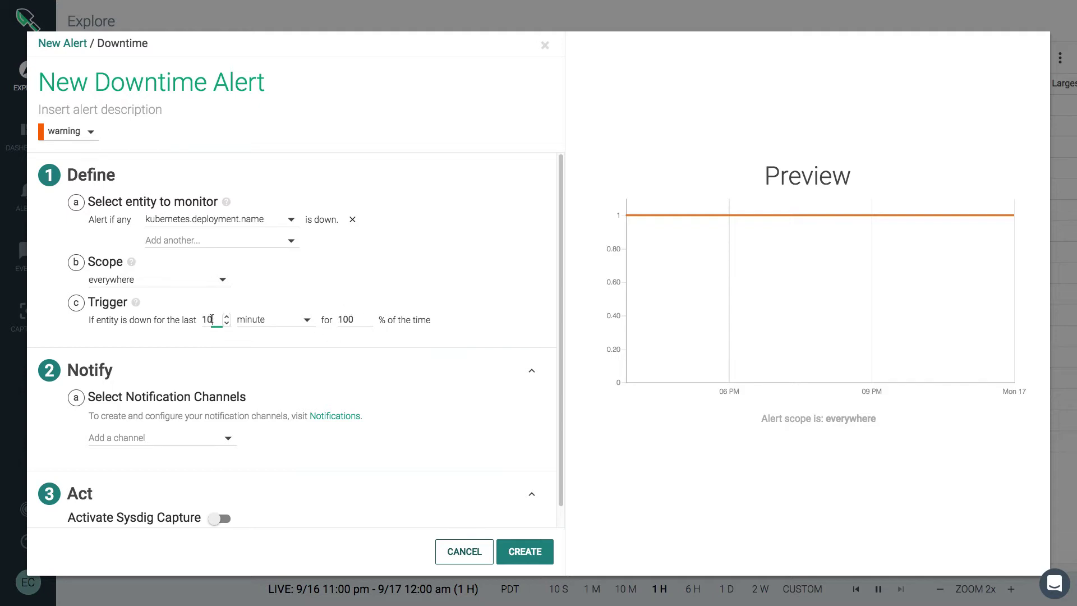
Set the trigger to fire if the entity is down for the last 5 minutes for 50% of the time
{"action": "left_click_drag", "start_coordinate": [213, 319], "coordinate": [205, 319]}
{"action": "type", "text": "5"}
{"action": "left_click_drag", "start_coordinate": [363, 319], "coordinate": [341, 320]}
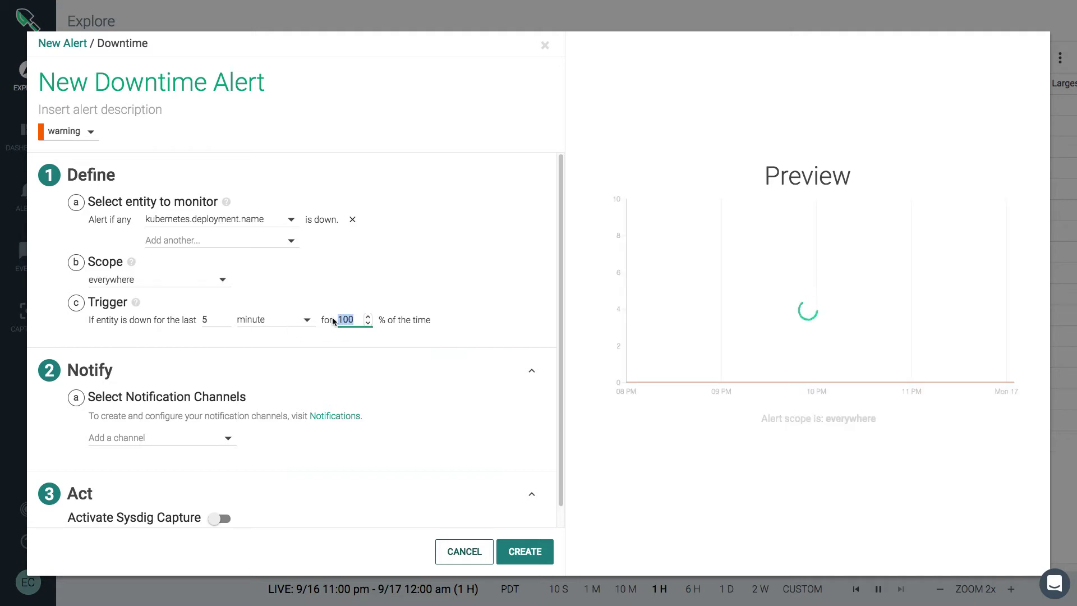
{"action": "type", "text": "50"}
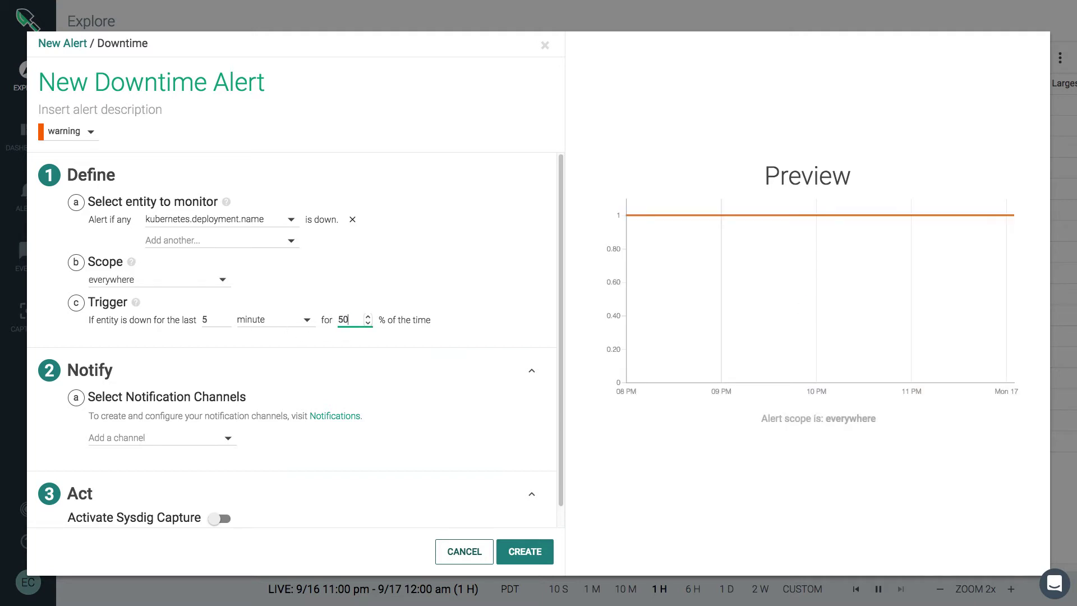
{"action": "left_click", "coordinate": [408, 285]}
Name the alert "deployment downtime", set its severity to critical, and create it
{"action": "left_click", "coordinate": [128, 84]}
{"action": "type", "text": "dep"}
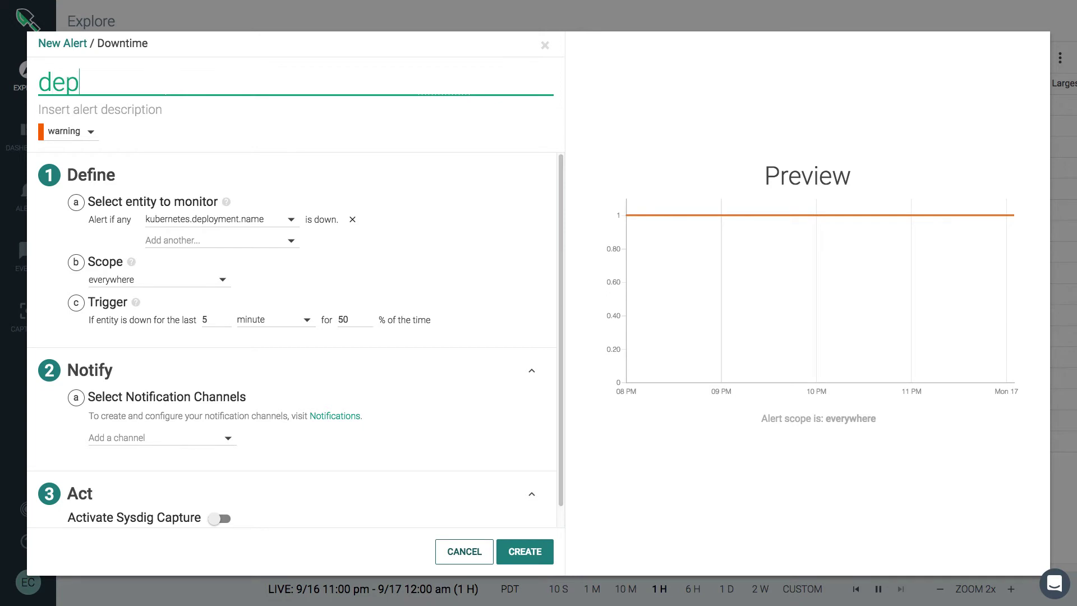
{"action": "type", "text": "loyment downtime"}
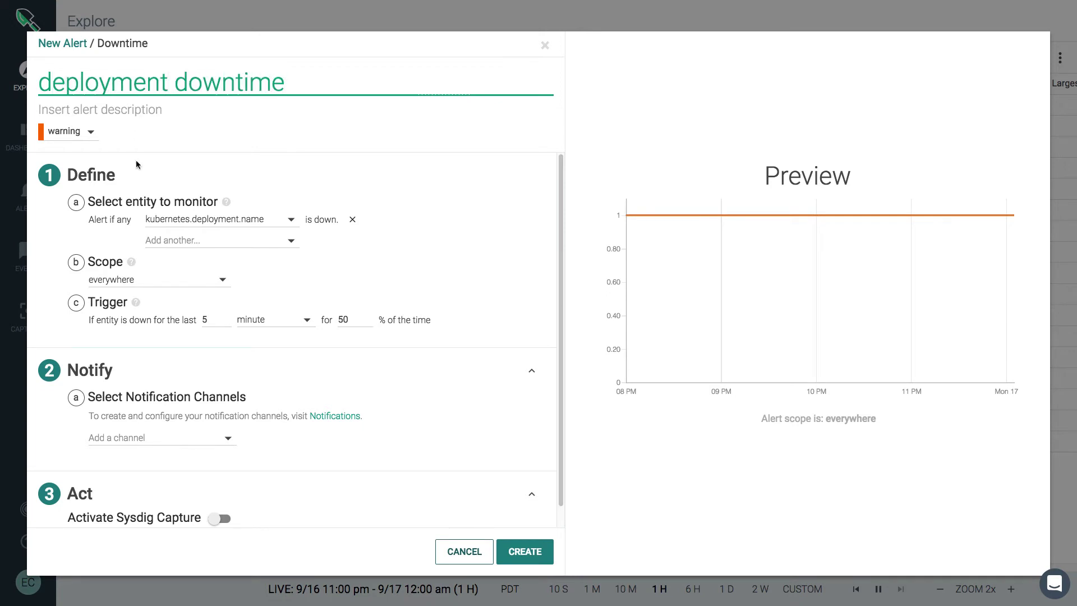
{"action": "left_click", "coordinate": [90, 131]}
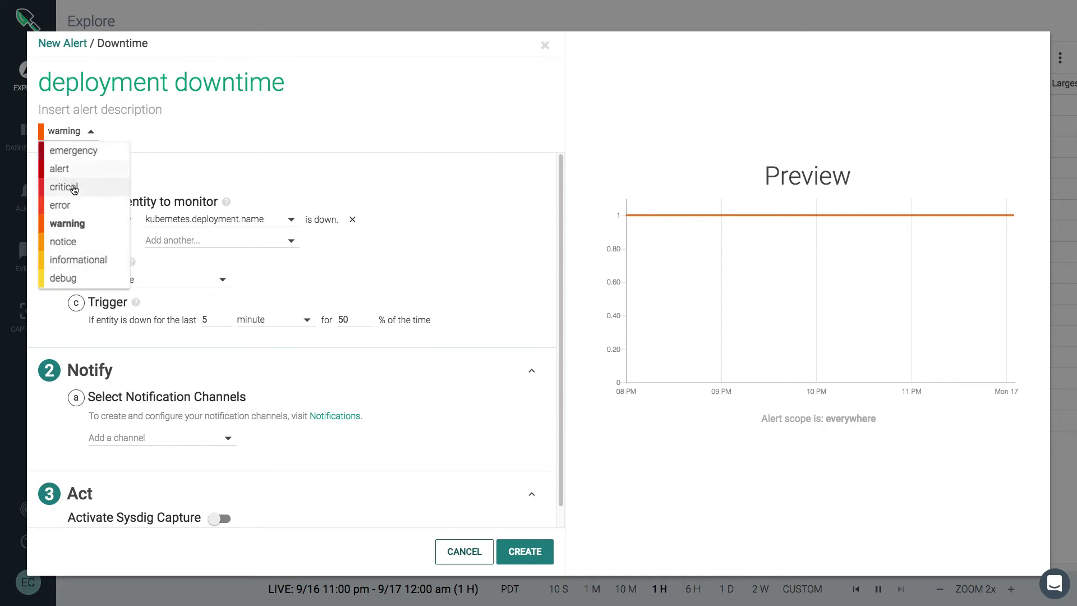
{"action": "left_click", "coordinate": [74, 191]}
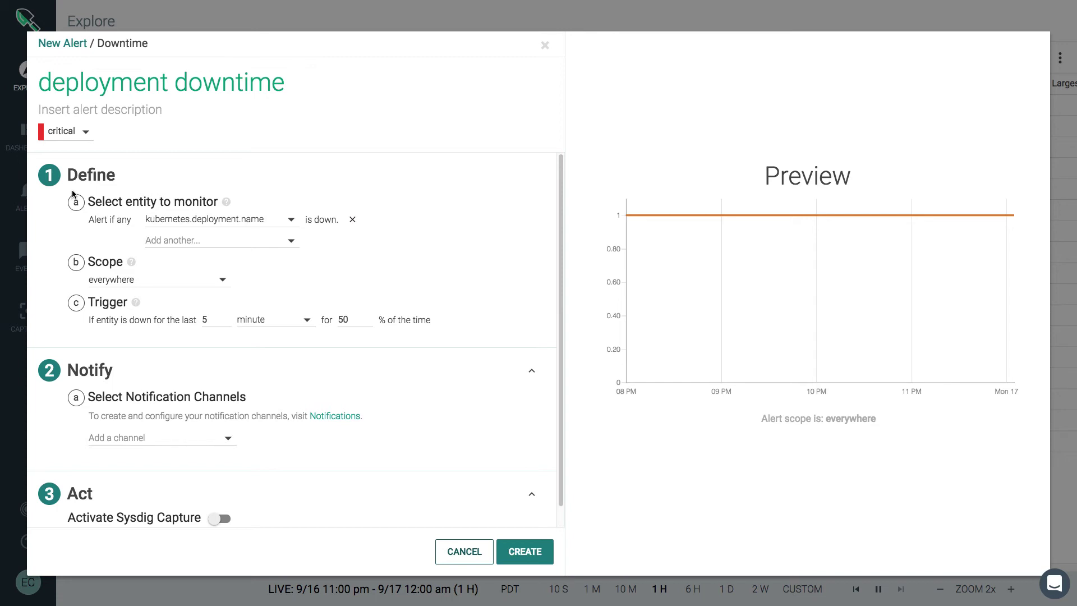
{"action": "left_click", "coordinate": [517, 549]}
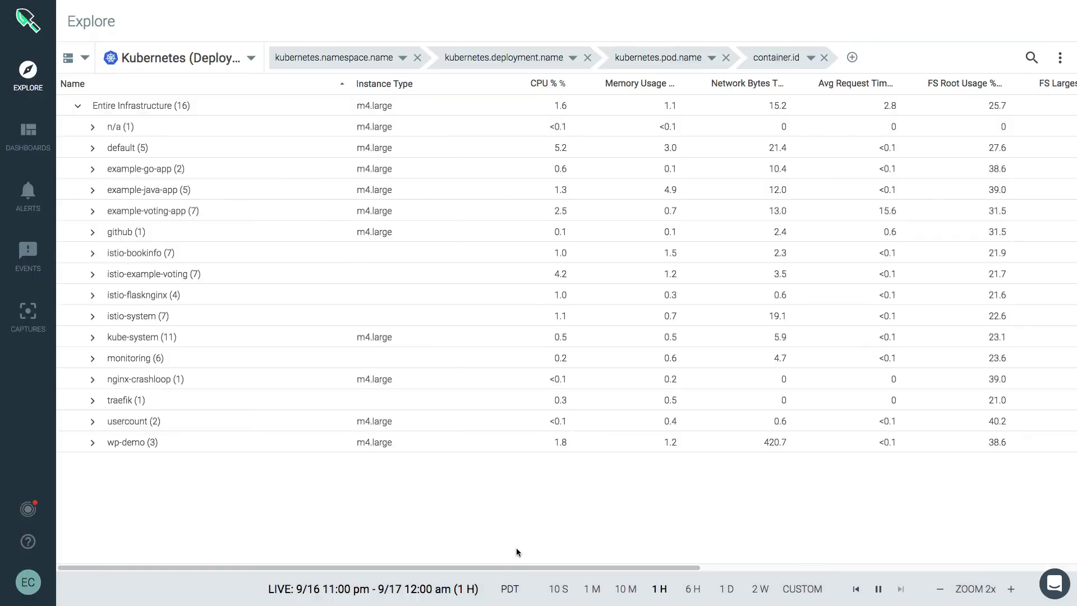
Check the "deployment downtime" entry in the alerts list and return to Explore
{"action": "left_click", "coordinate": [27, 202]}
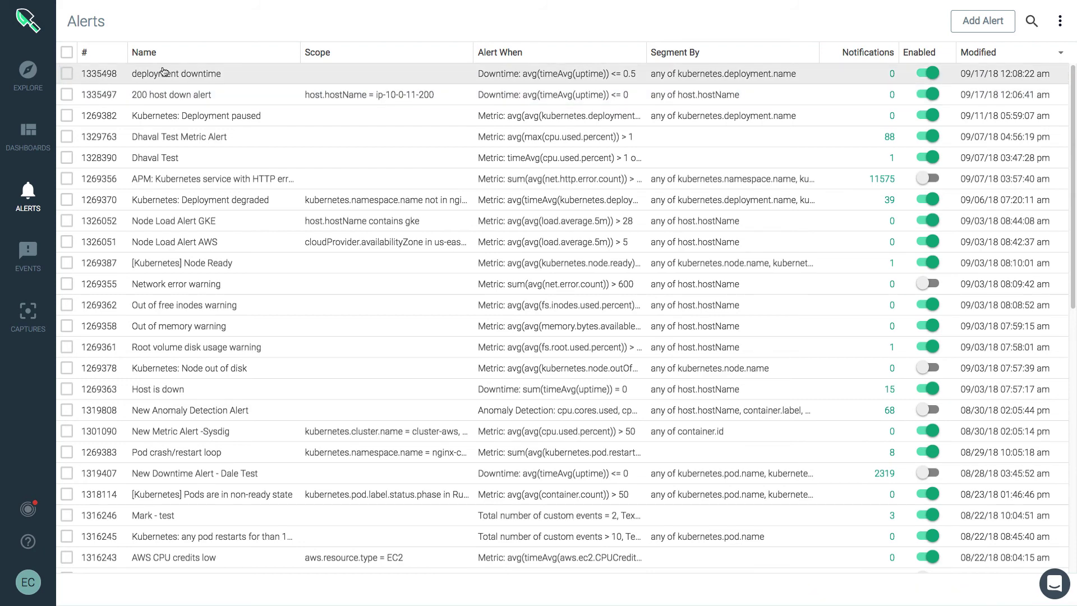
{"action": "left_click", "coordinate": [37, 80]}
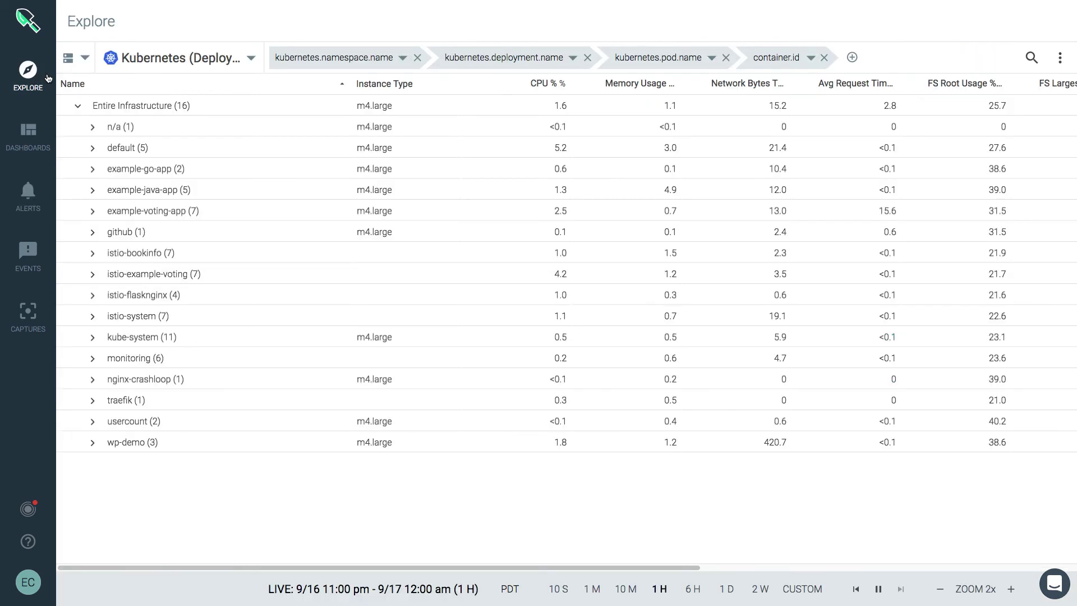